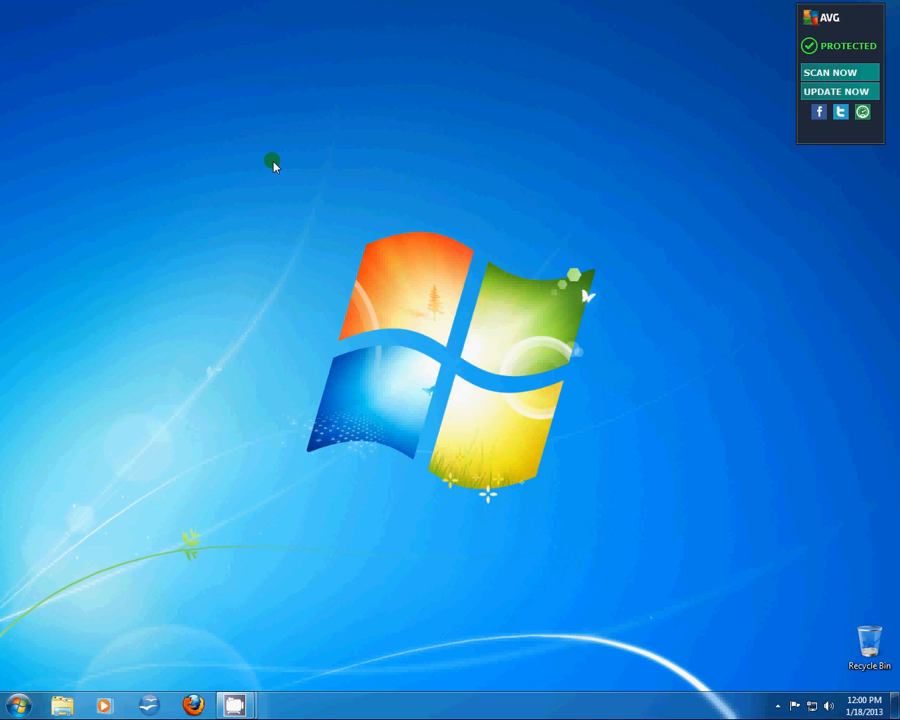
Open the AVG user interface and hide its promotional notification
mouse_move(818, 36)
drag(777, 711, 755, 615)
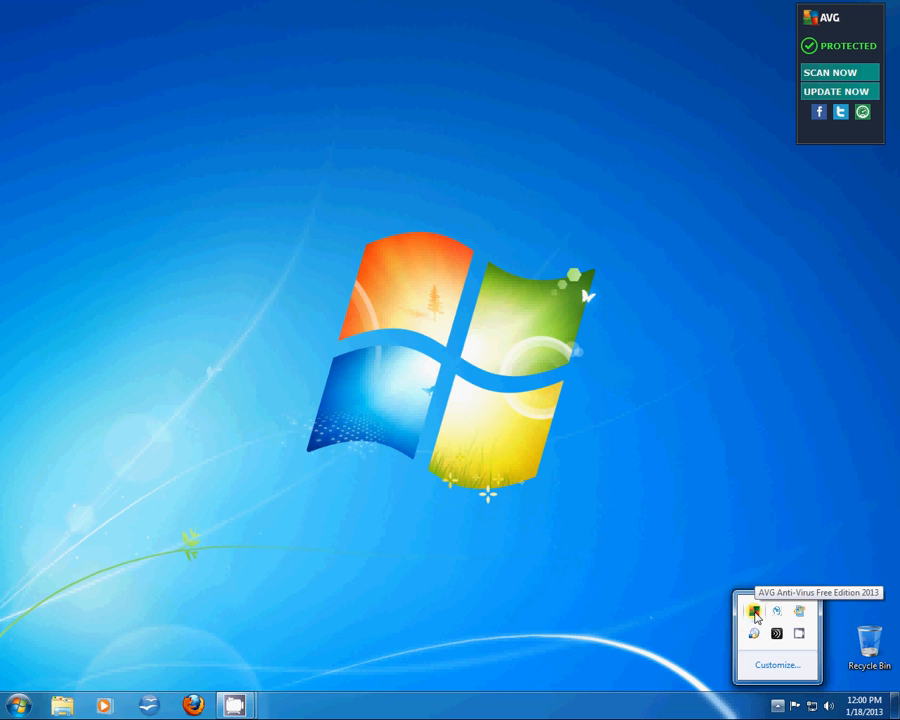
right_click(755, 615)
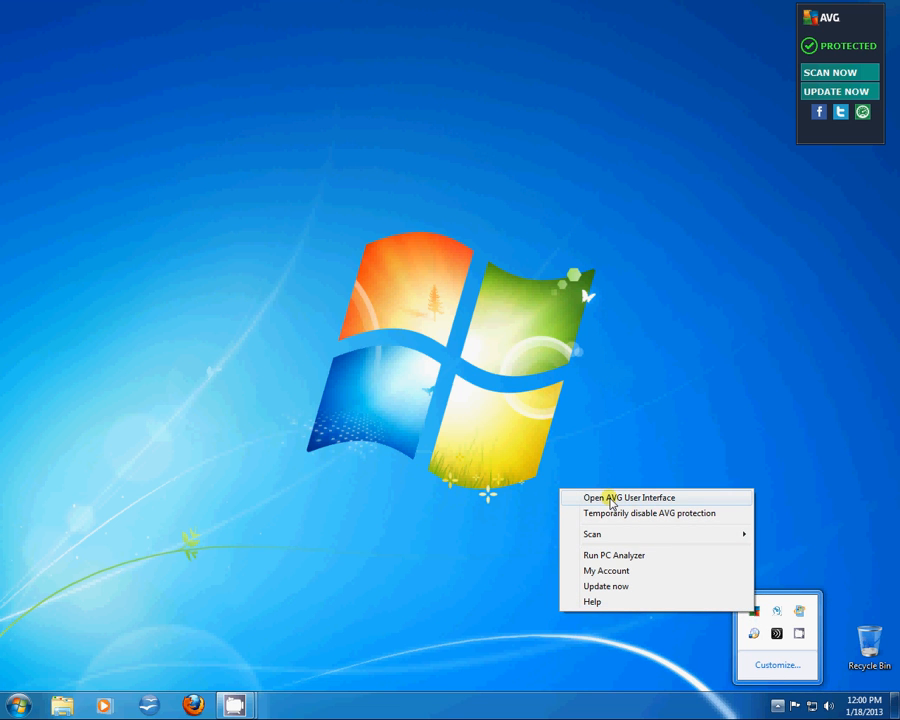
click(612, 498)
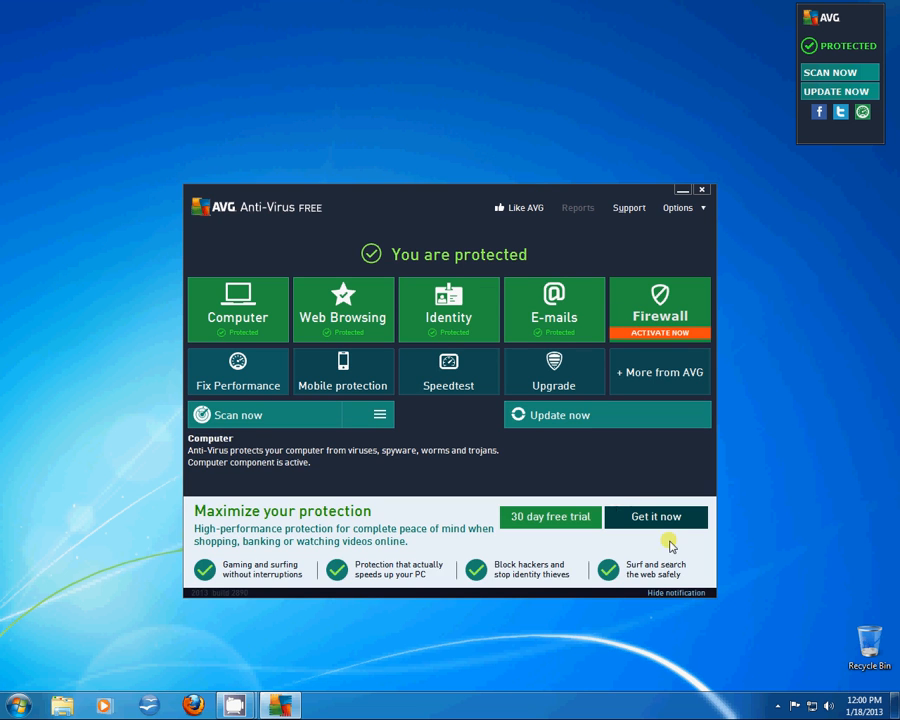
click(676, 594)
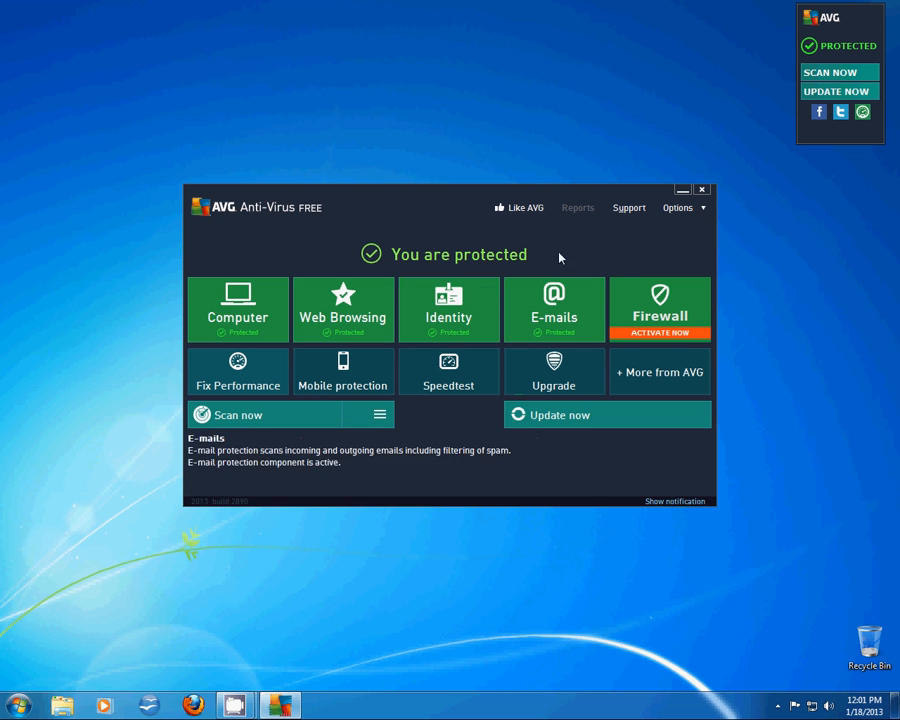
In AVG's advanced settings, set the program update schedule to run at a specific time interval, every day
click(686, 211)
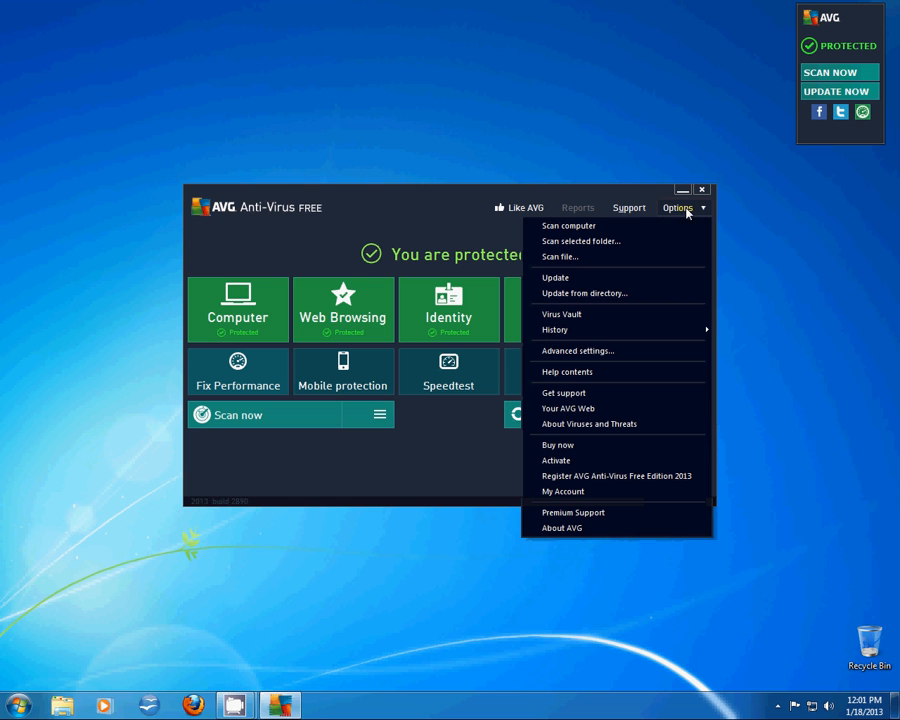
click(599, 352)
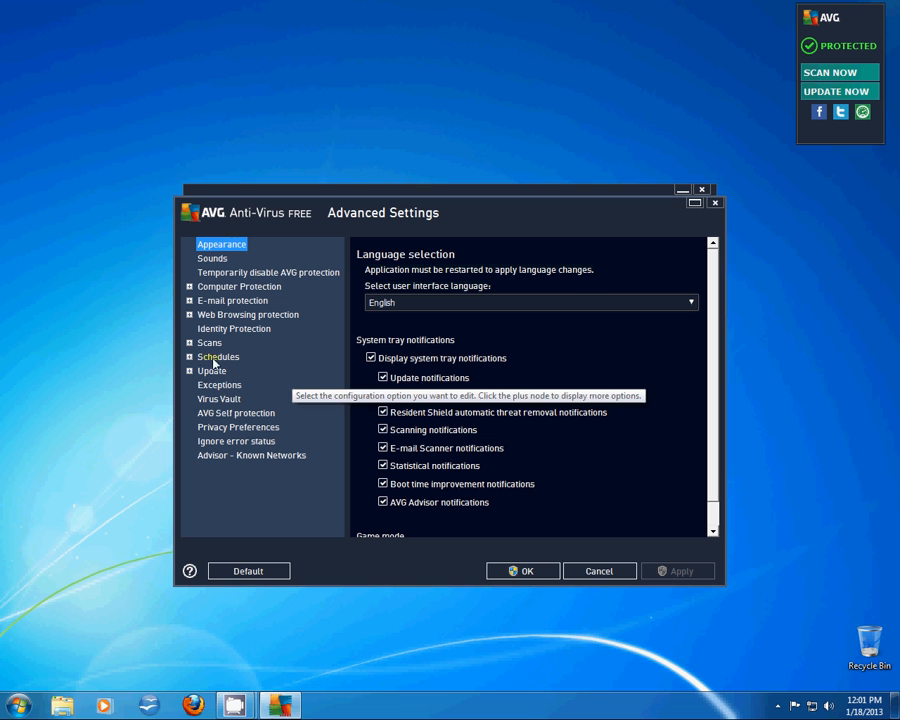
click(189, 357)
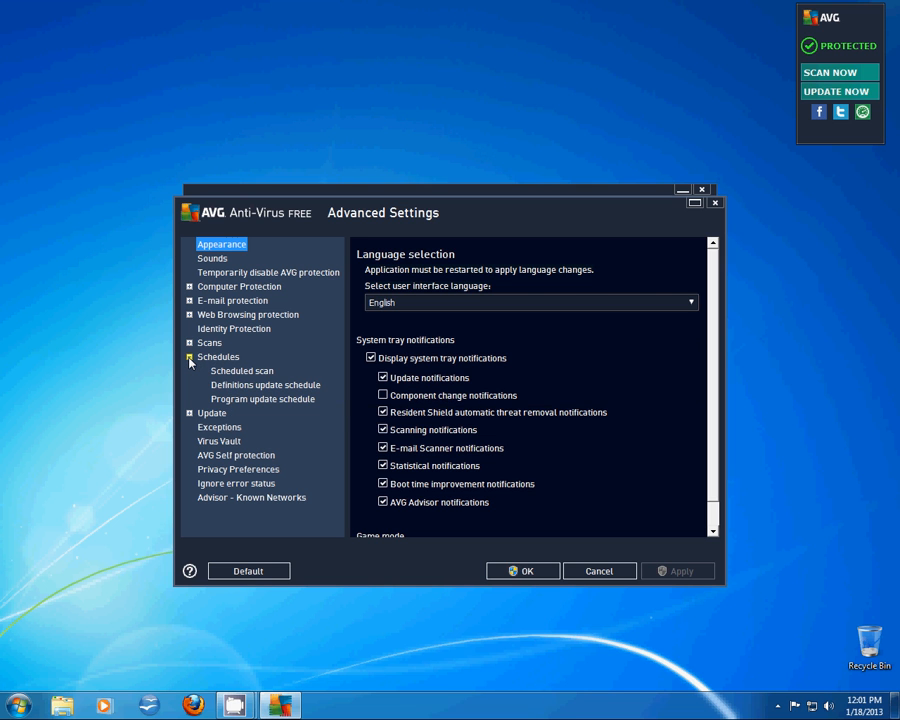
click(281, 399)
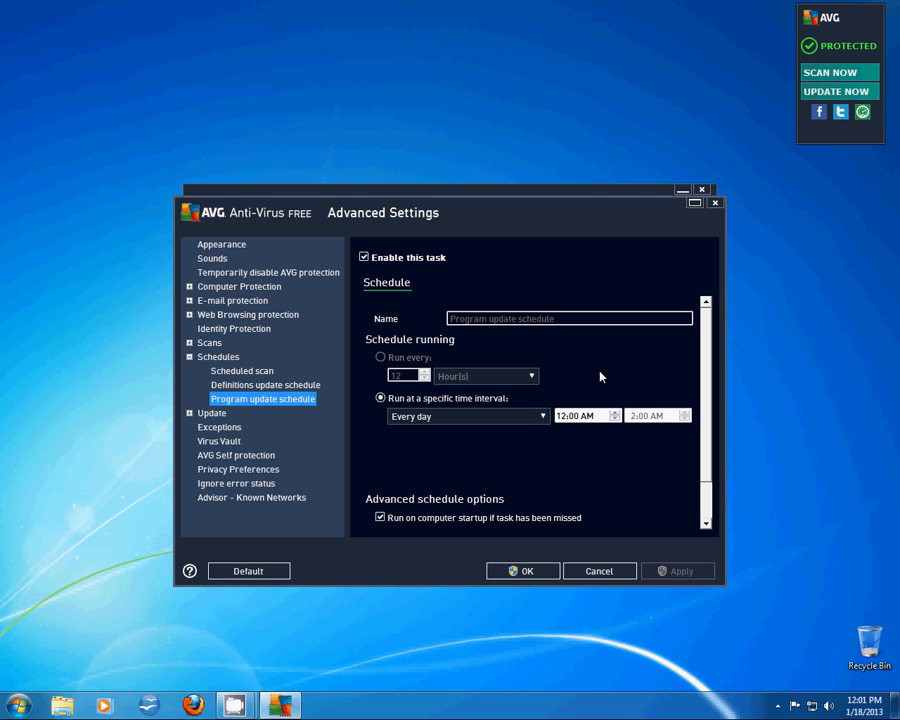
click(380, 398)
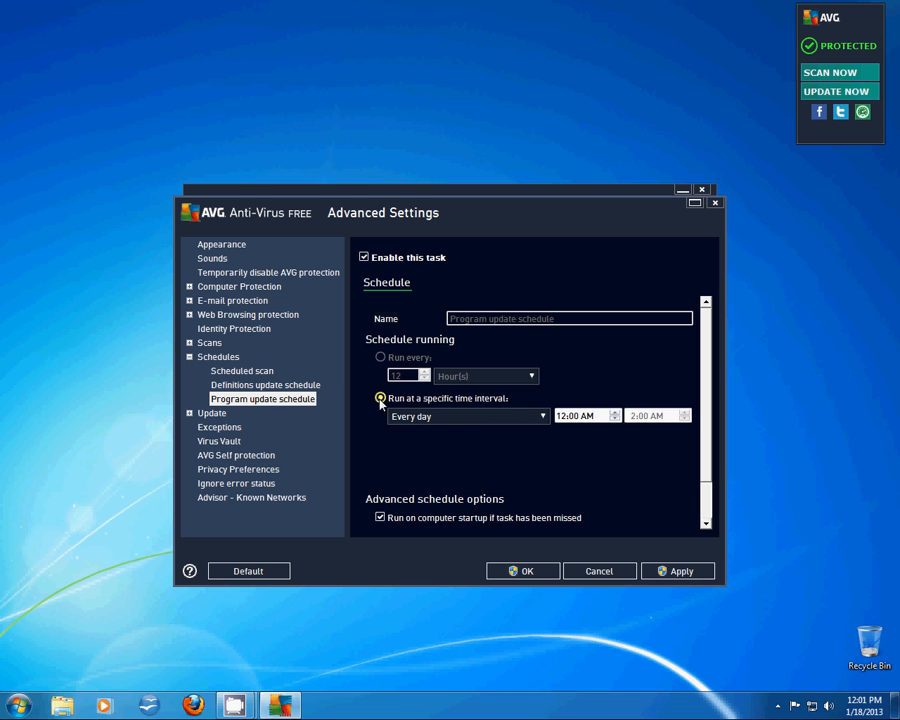
click(543, 418)
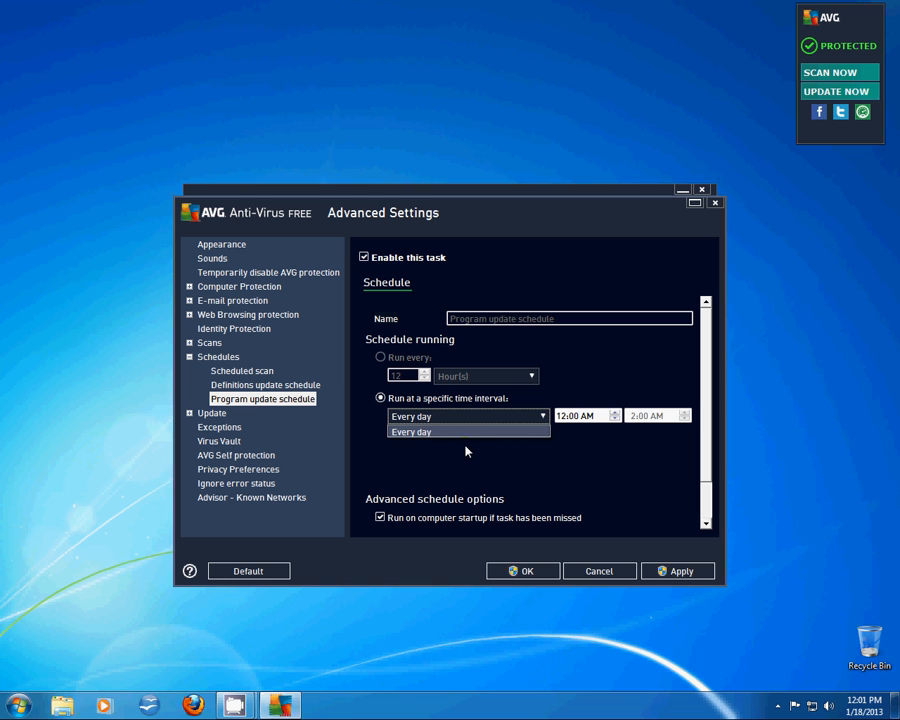
click(419, 436)
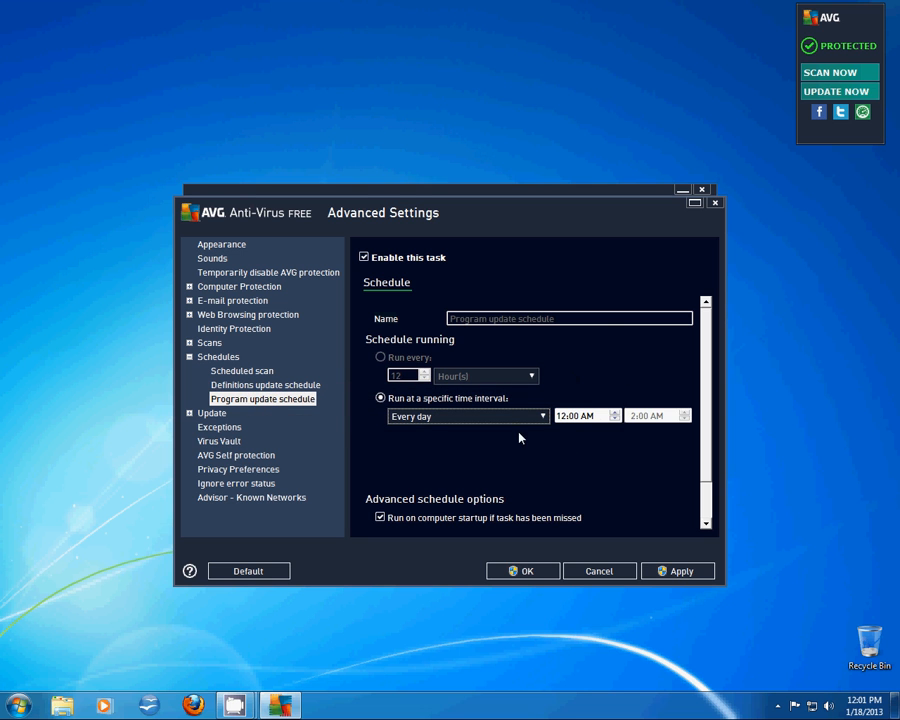
Review the definitions update schedule, including its daily time interval, missed-task option and internet reconnection option
click(292, 386)
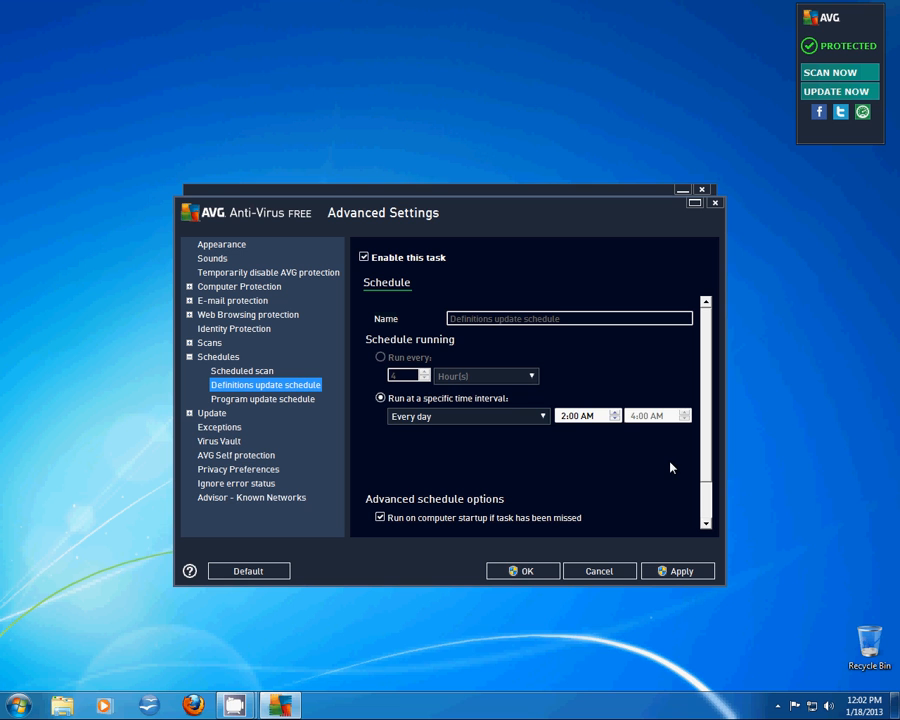
click(228, 371)
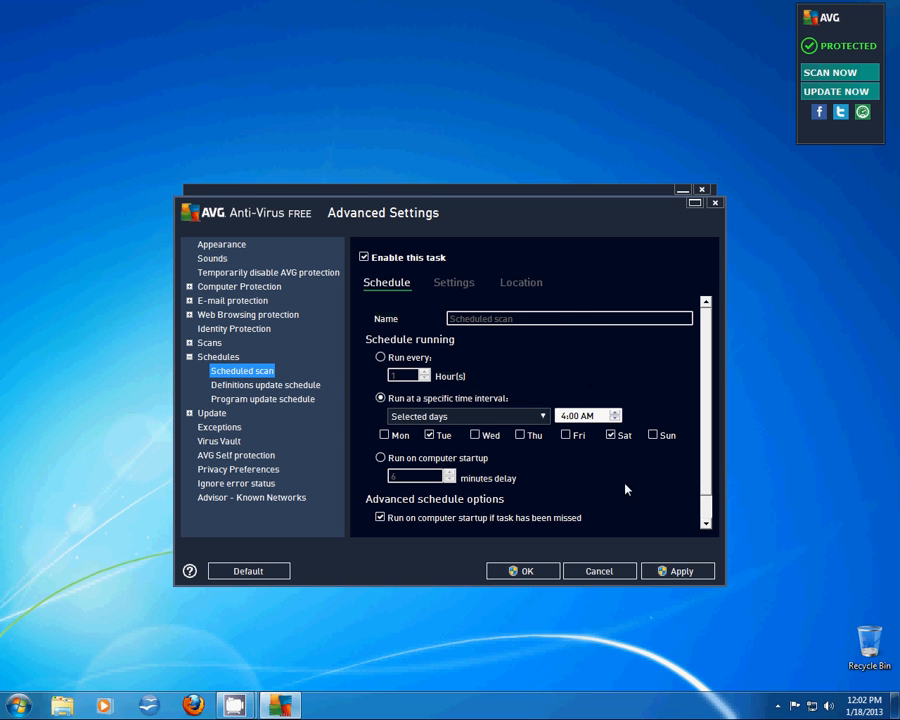
click(262, 386)
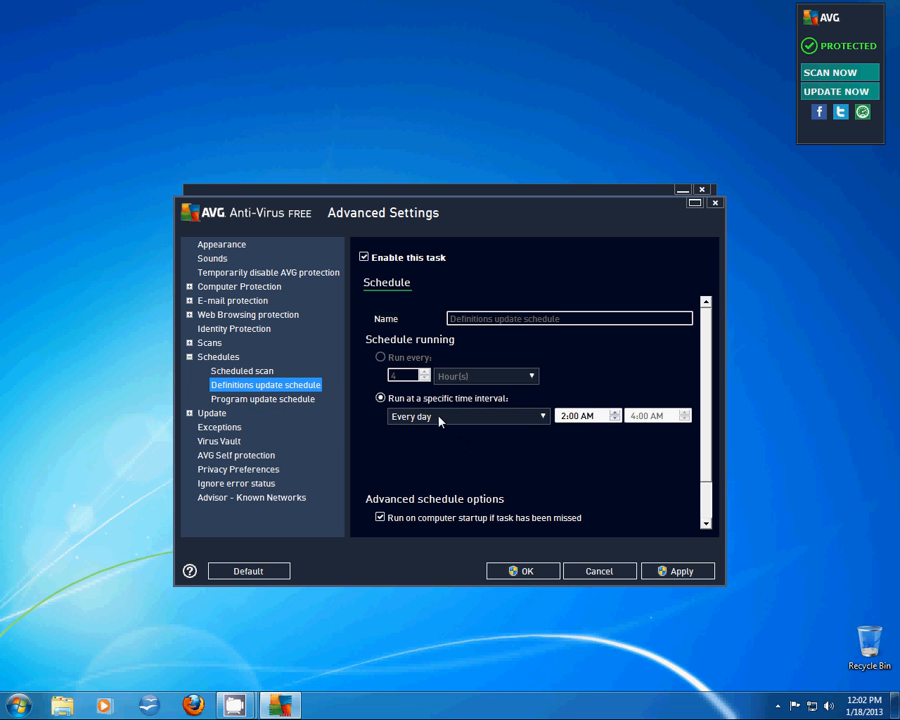
click(589, 421)
click(563, 417)
click(454, 400)
drag(707, 393, 705, 428)
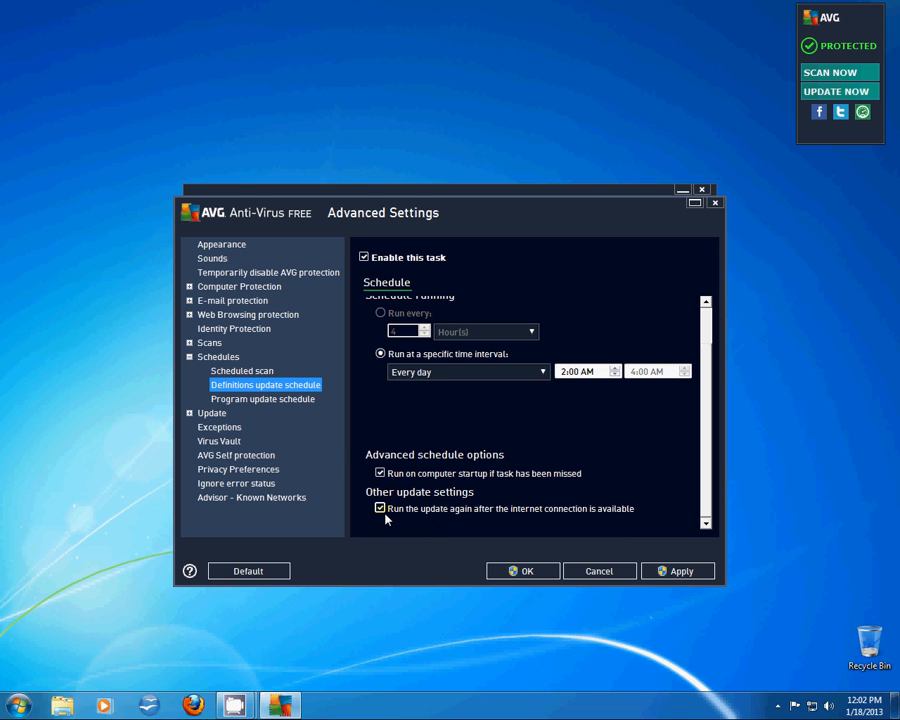
Compare the start times of the scheduled scan, program update and definitions update, and check the scan's advanced schedule options
click(255, 374)
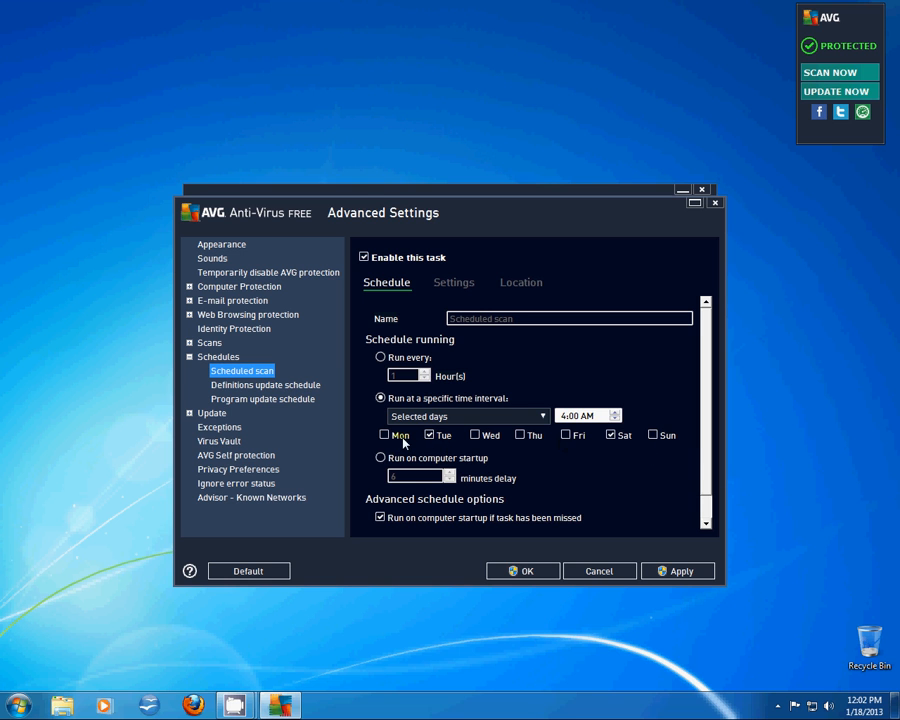
click(563, 416)
click(292, 399)
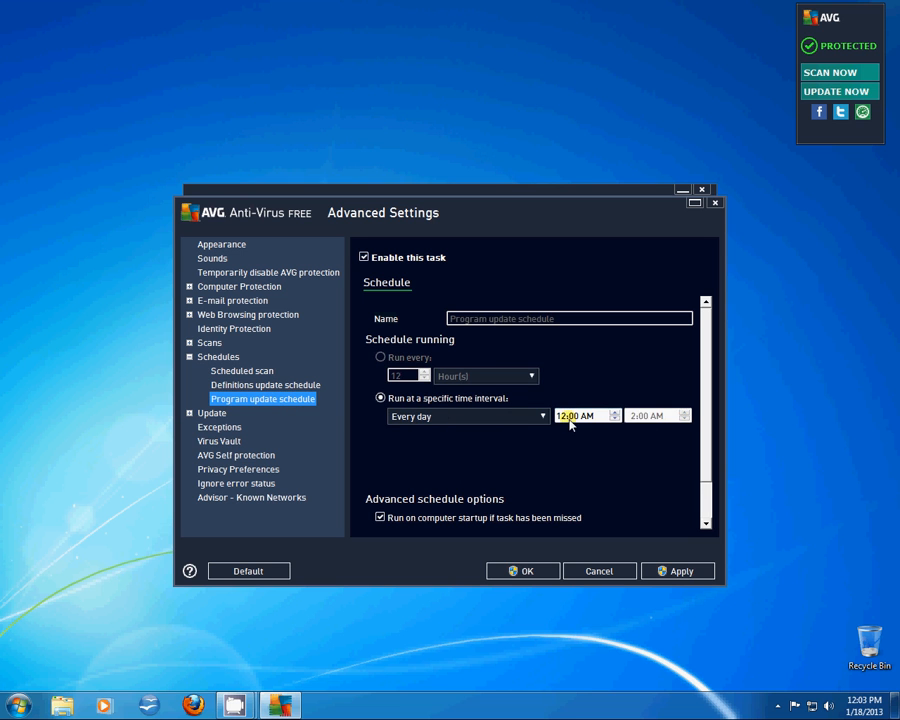
click(312, 387)
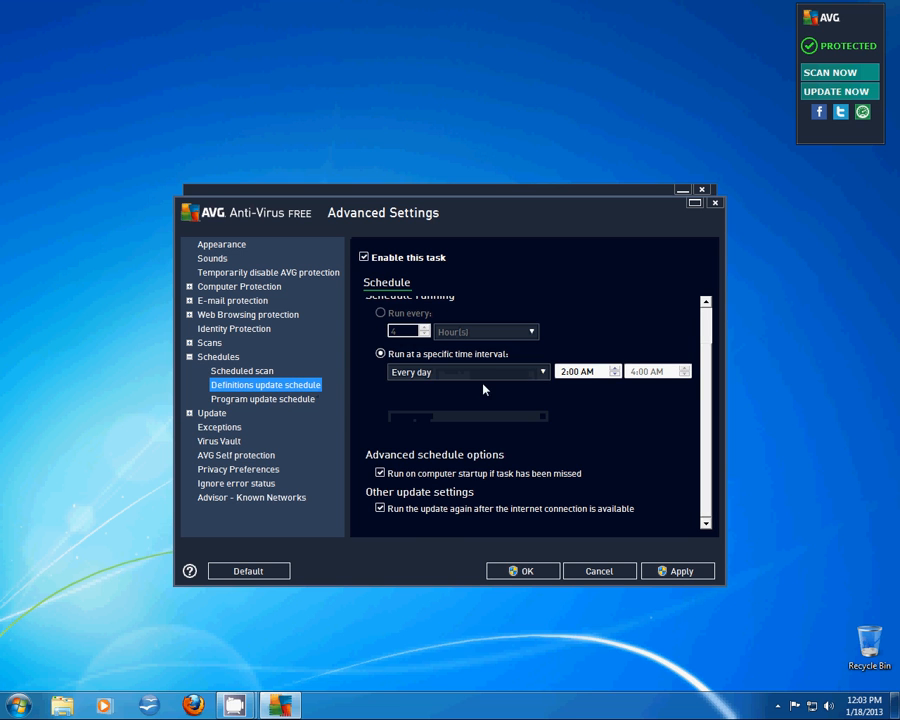
click(261, 372)
click(575, 416)
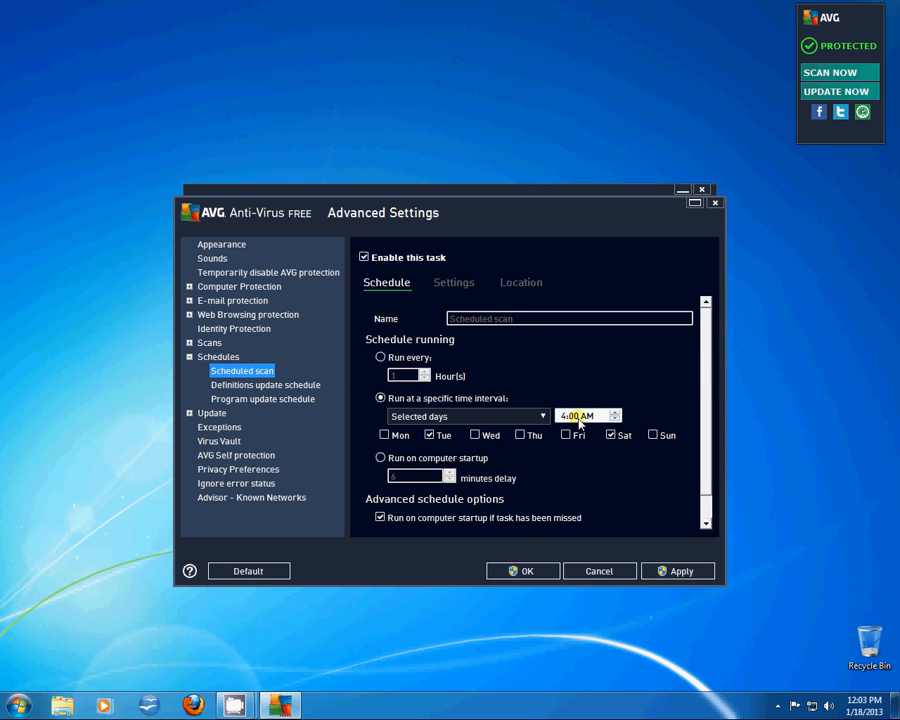
click(706, 368)
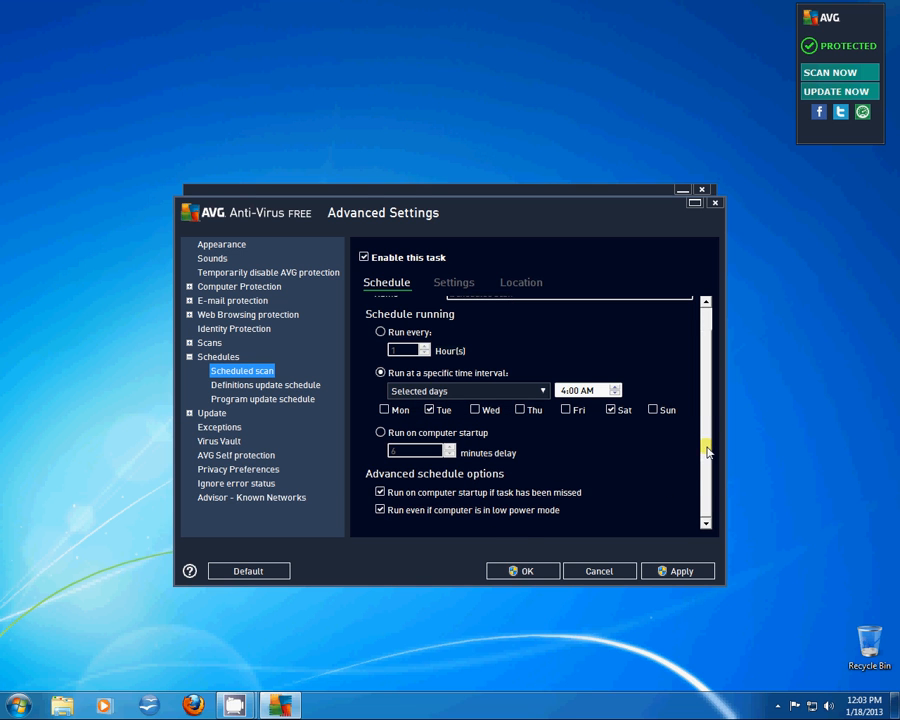
scroll(707, 426, up, 2)
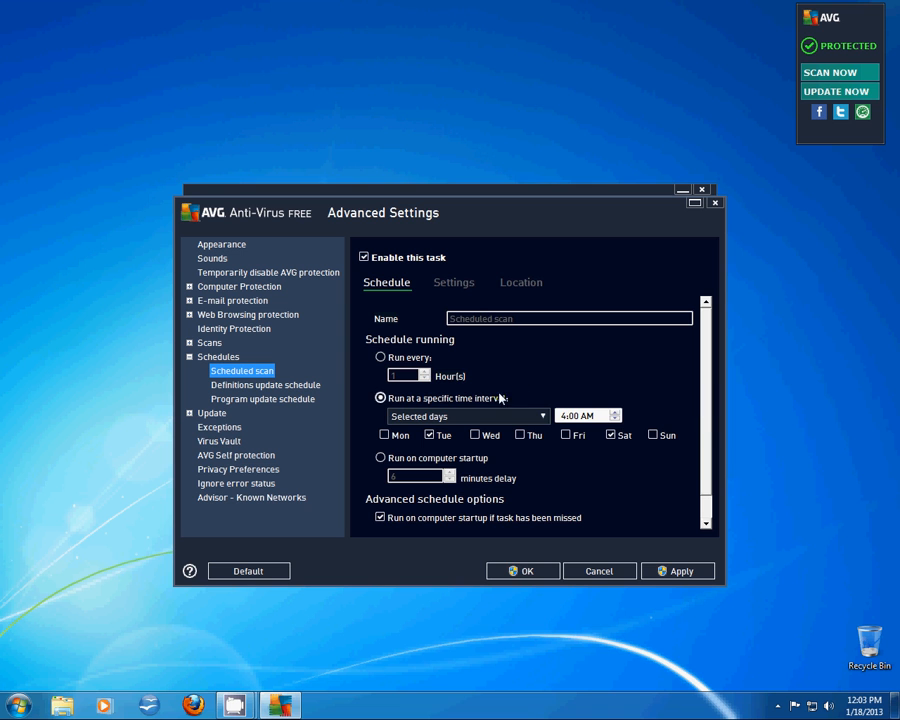
Review the scheduled scan's scan settings, including file types, scan priority and computer shutdown options
click(455, 285)
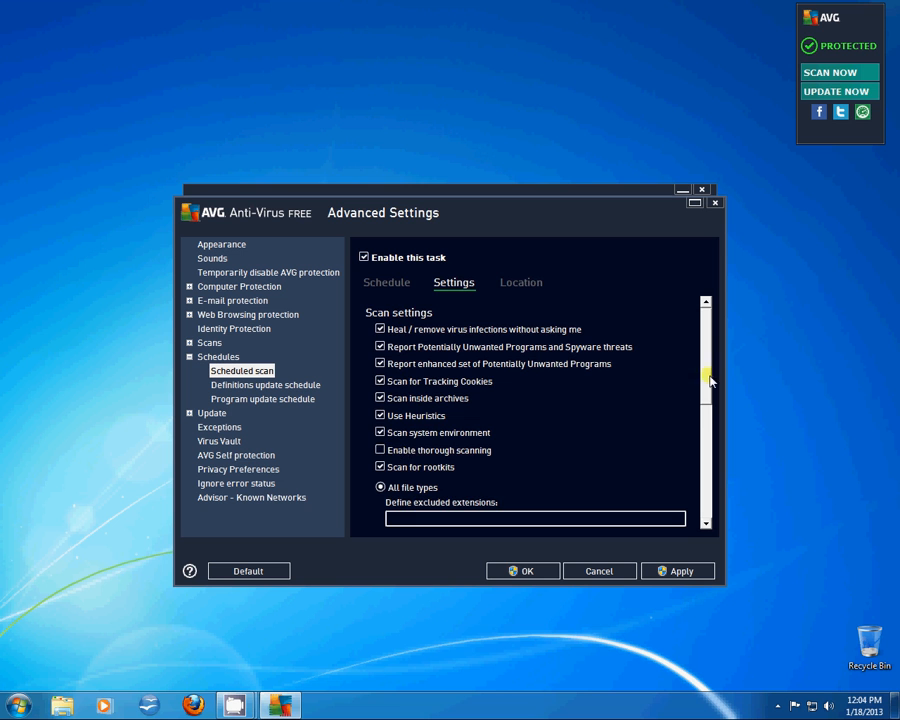
drag(703, 376, 701, 438)
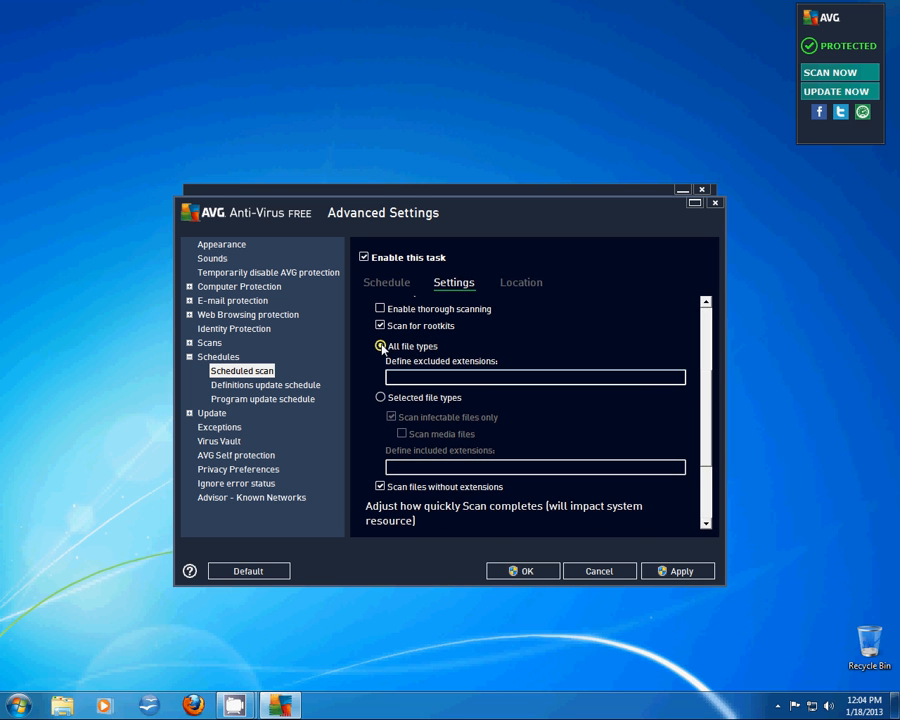
click(380, 486)
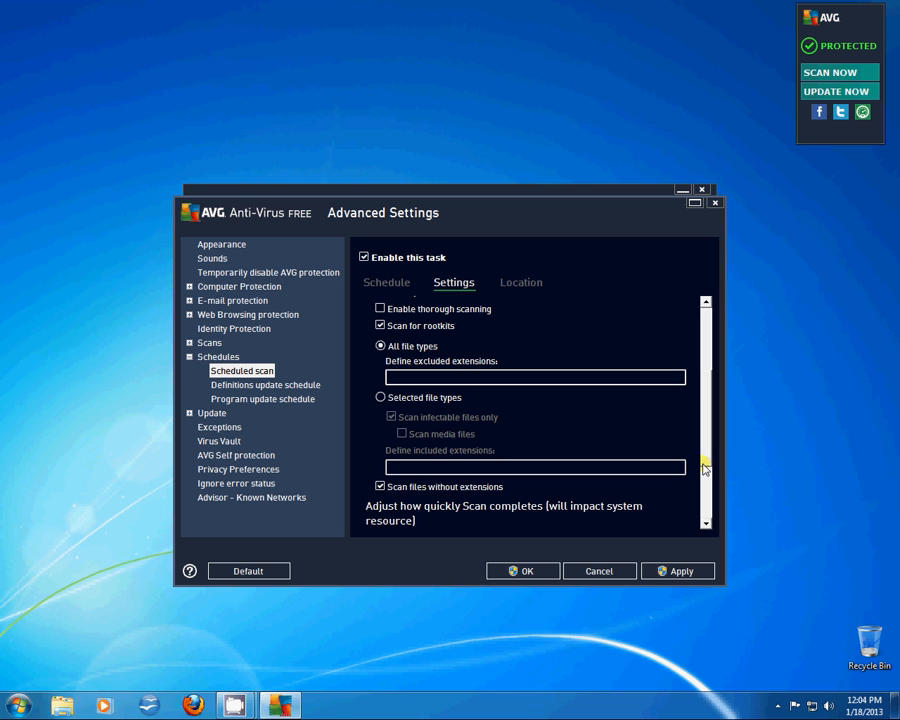
drag(706, 462, 707, 513)
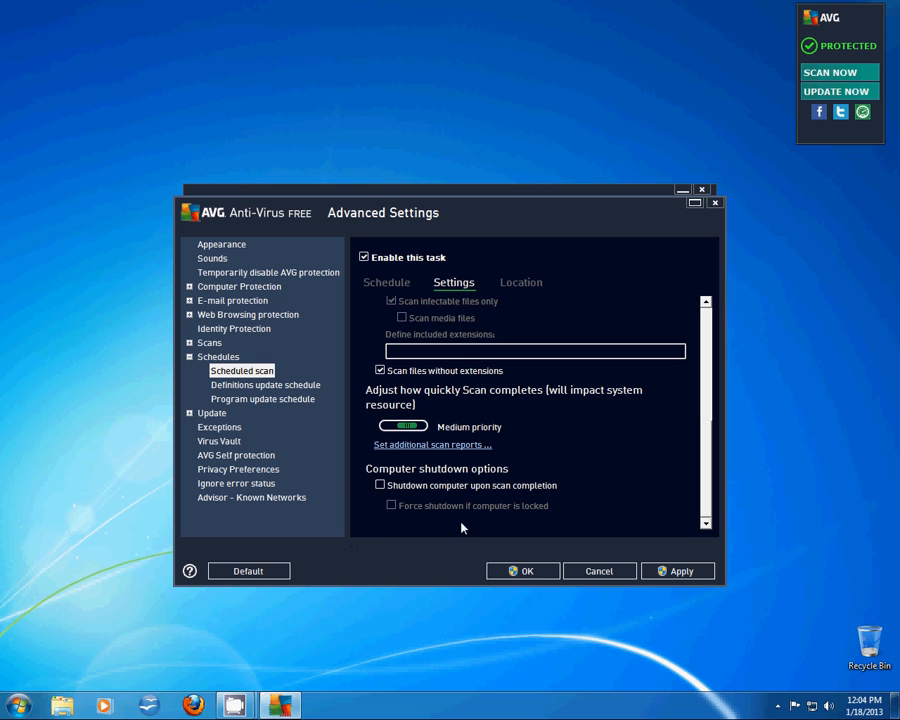
drag(703, 452, 707, 318)
Check the scheduled scan's locations, apply and accept the advanced settings, and close the AVG window
click(520, 284)
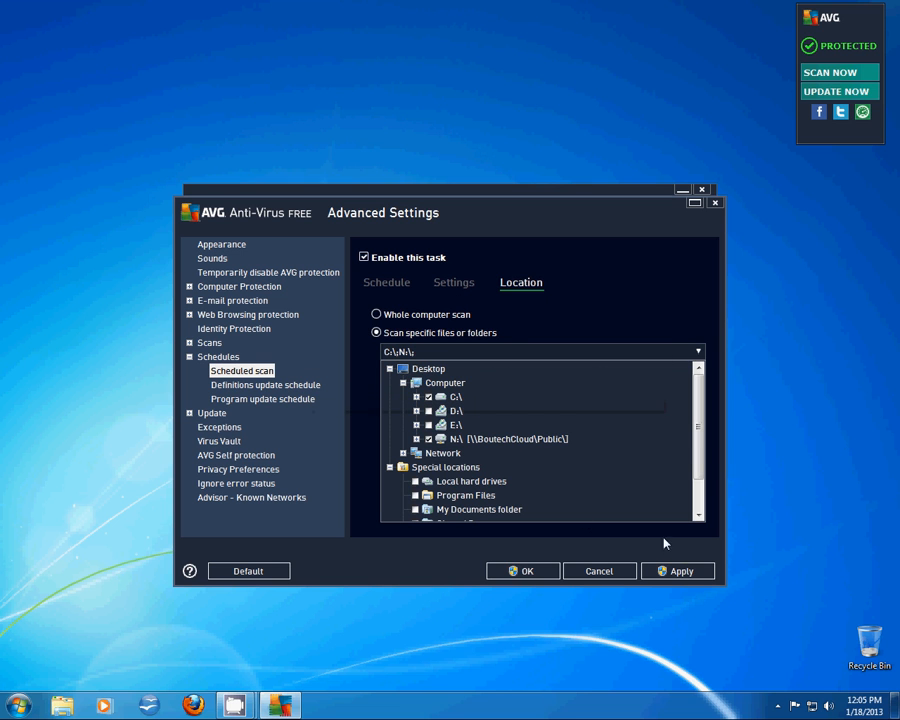
click(679, 575)
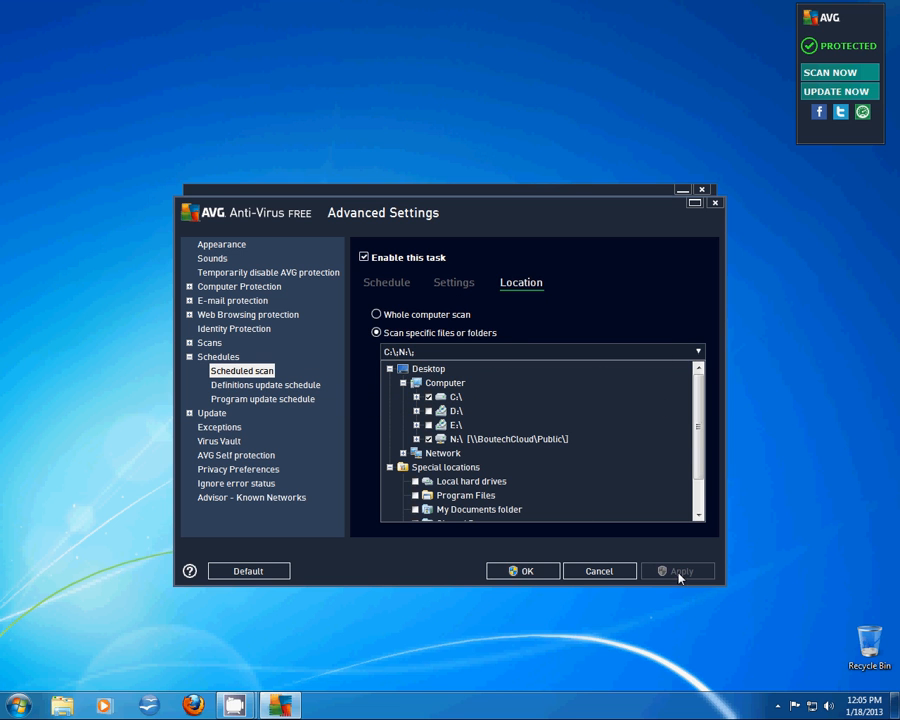
click(530, 572)
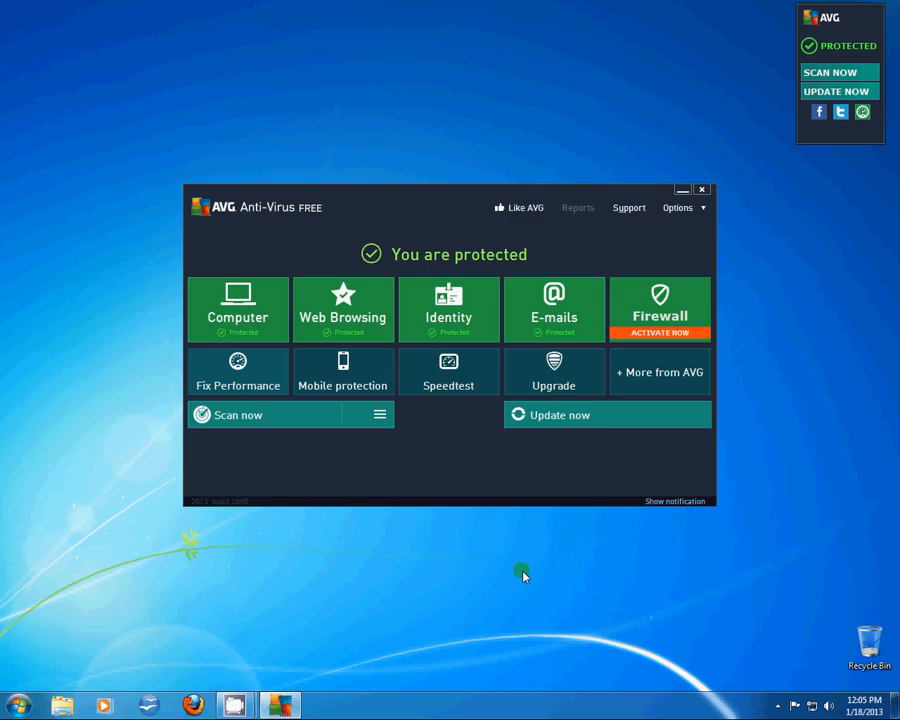
click(702, 191)
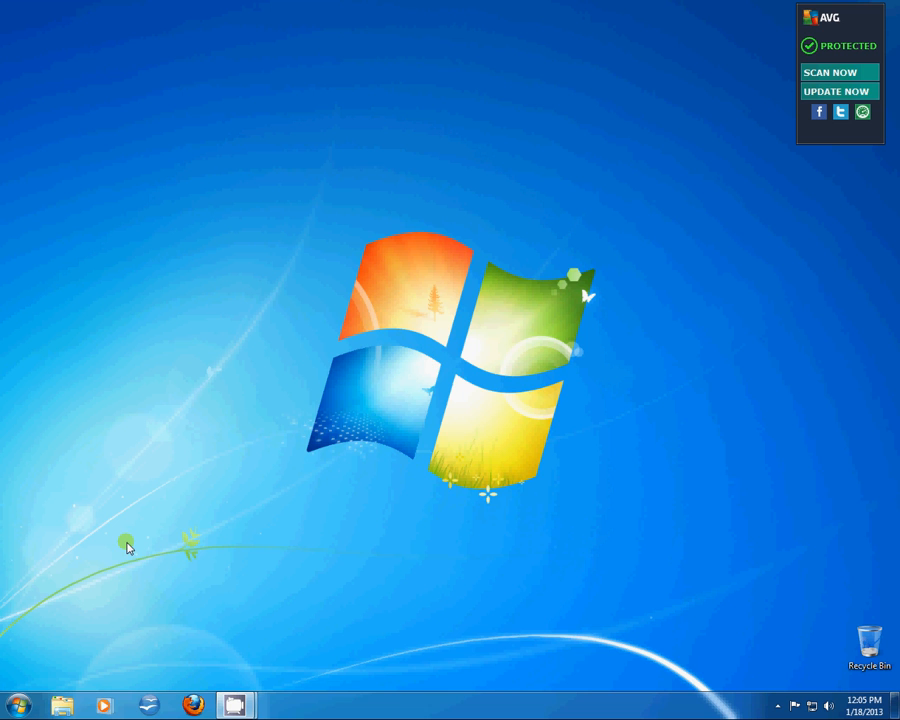
Search the computer's programs for "defrag" and open Disk Defragmenter
click(19, 707)
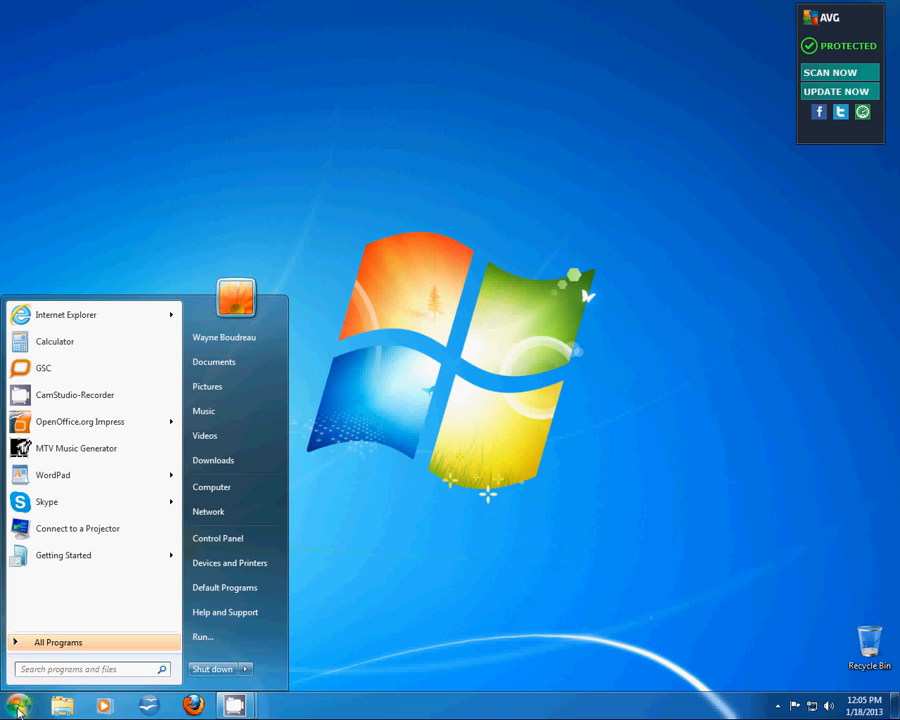
click(96, 672)
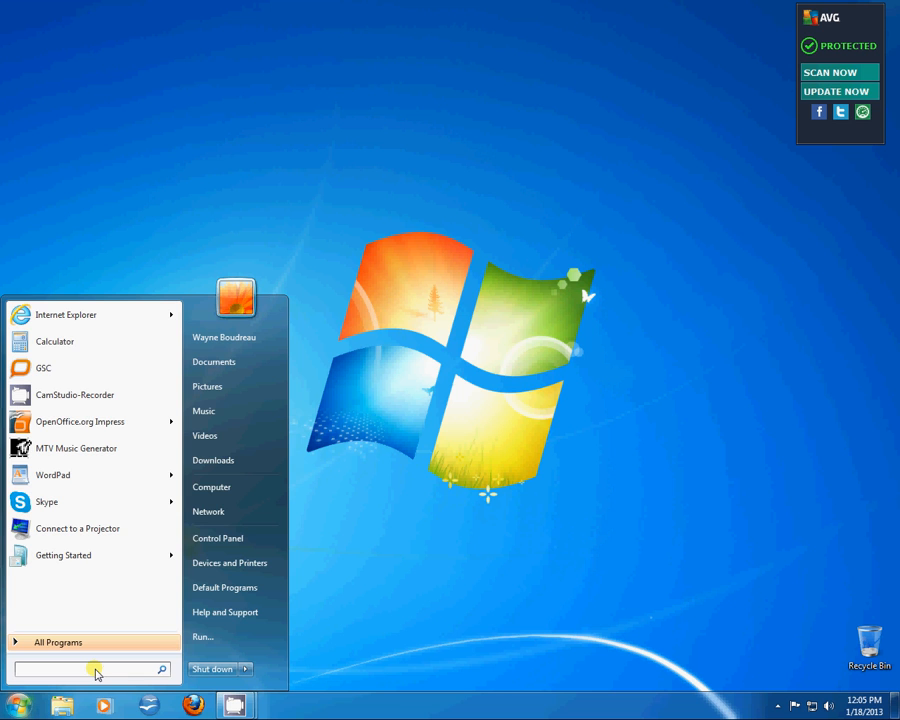
text(de)
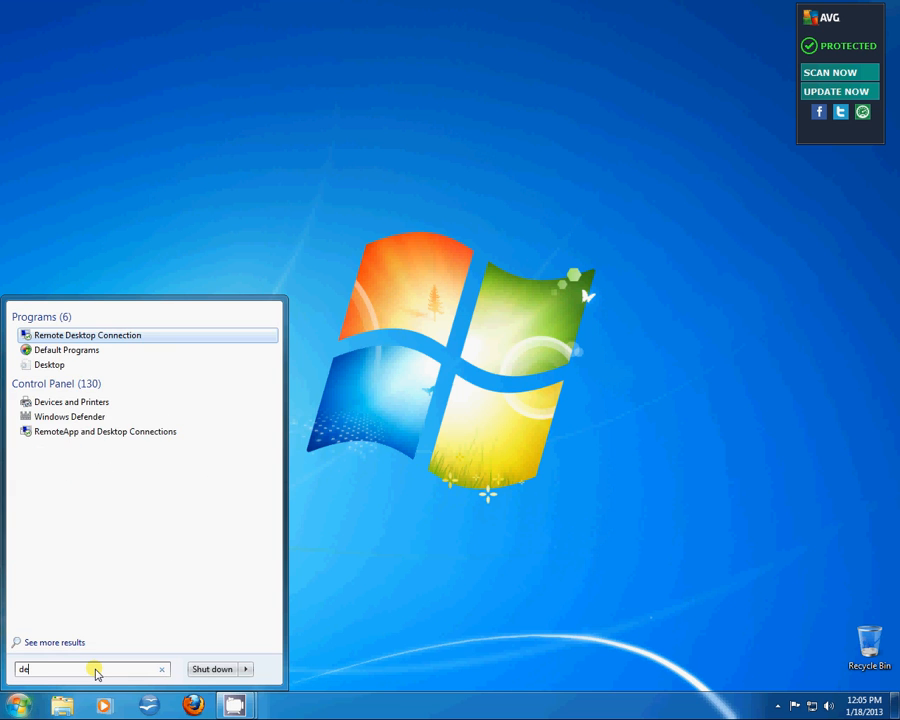
text(f)
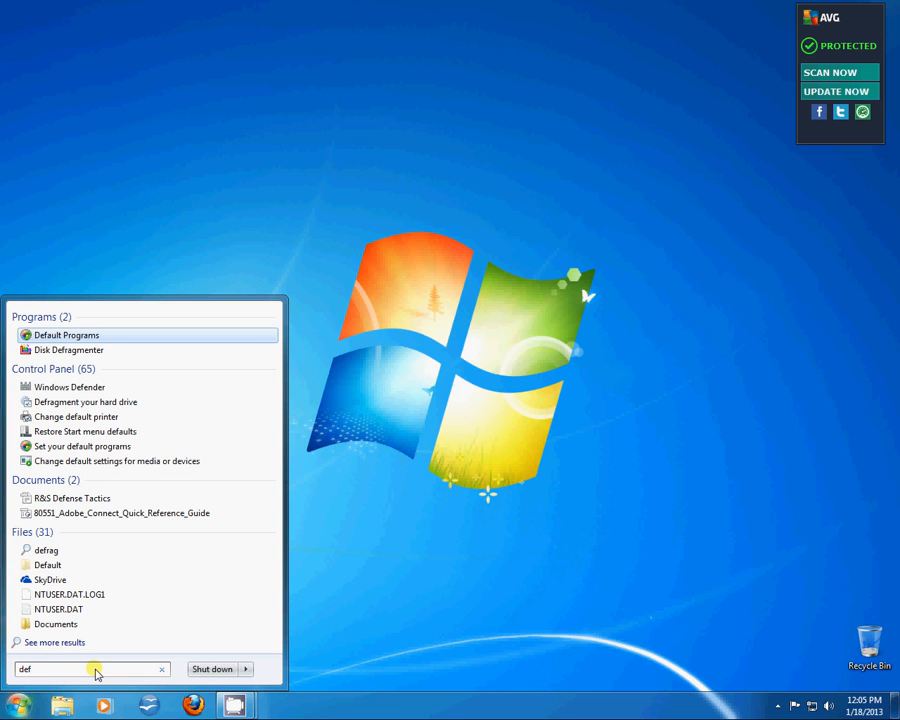
text(rag)
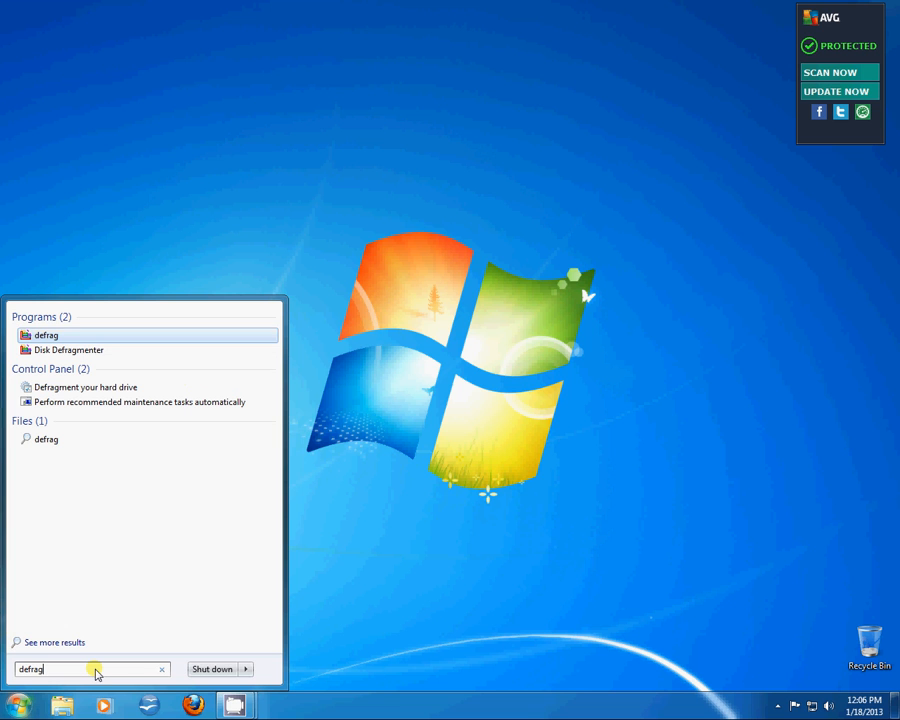
click(72, 352)
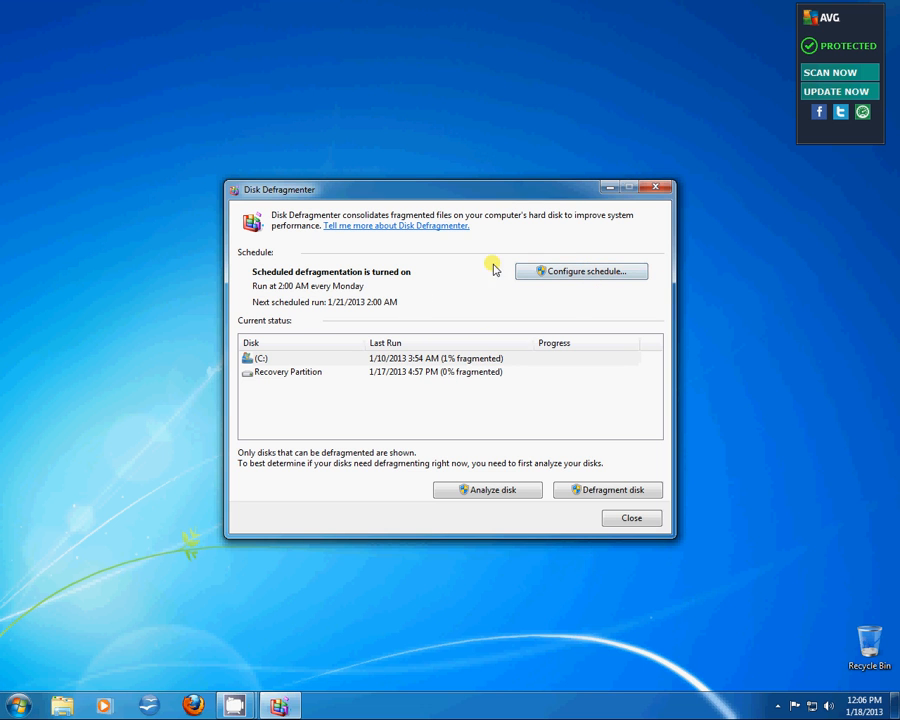
Open the defragmentation schedule configuration and review the available frequency, day and time options
click(581, 276)
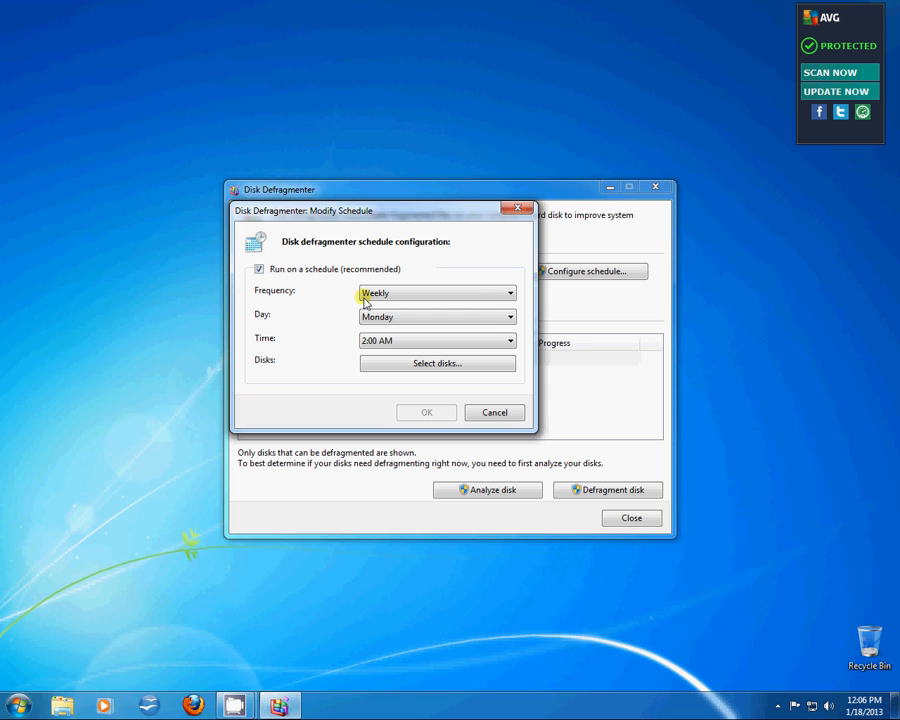
click(510, 294)
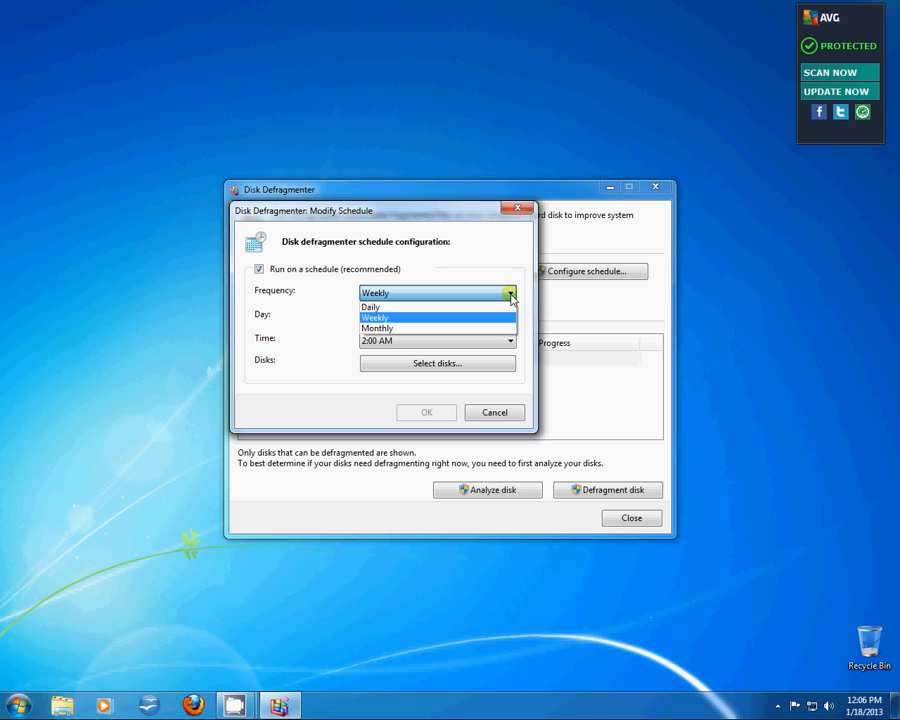
click(510, 294)
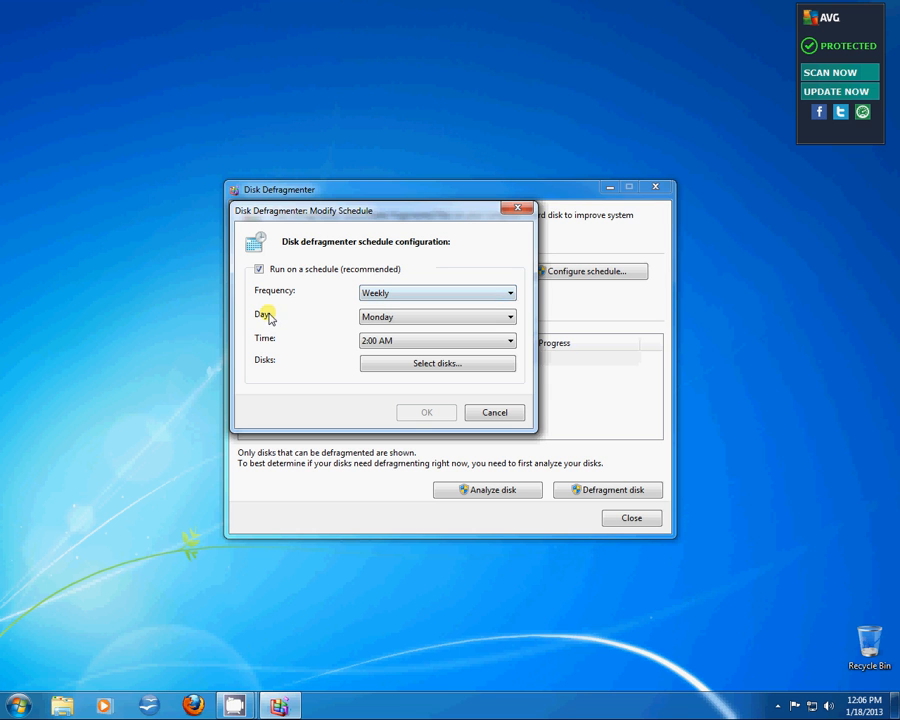
click(508, 318)
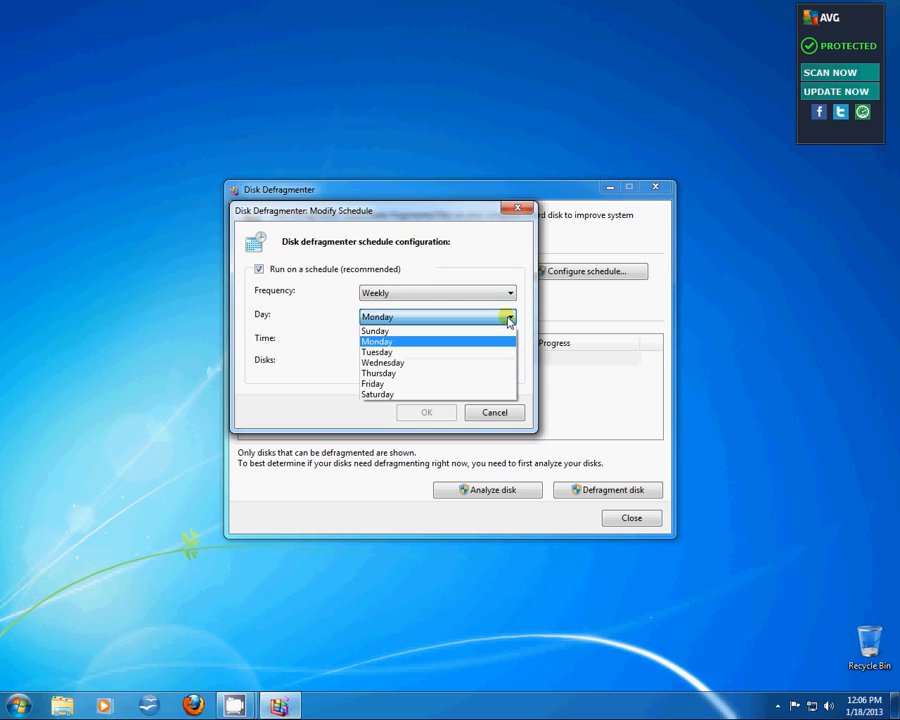
click(509, 319)
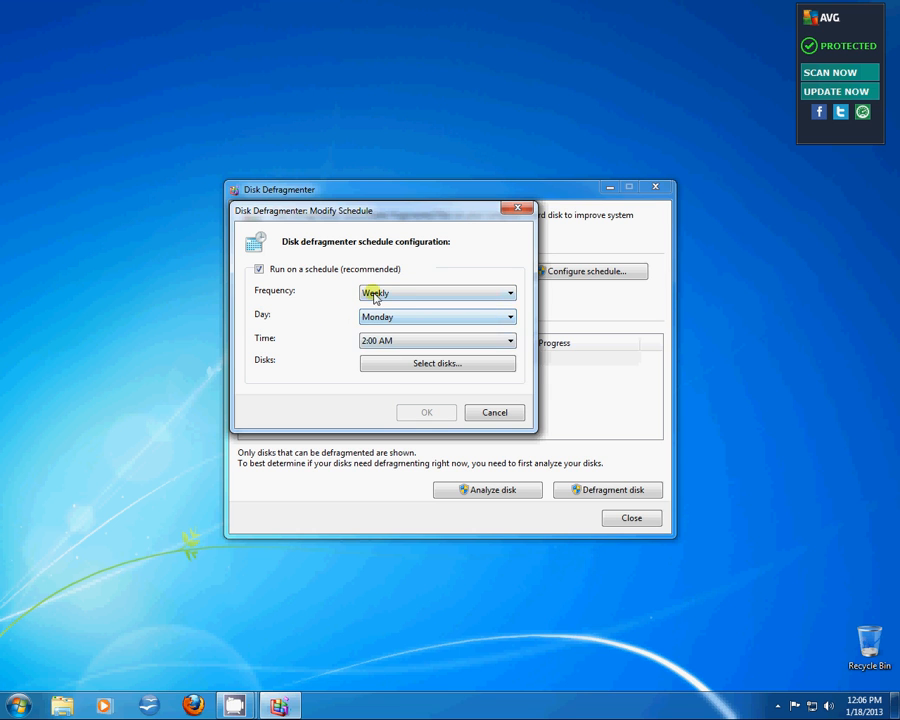
click(510, 341)
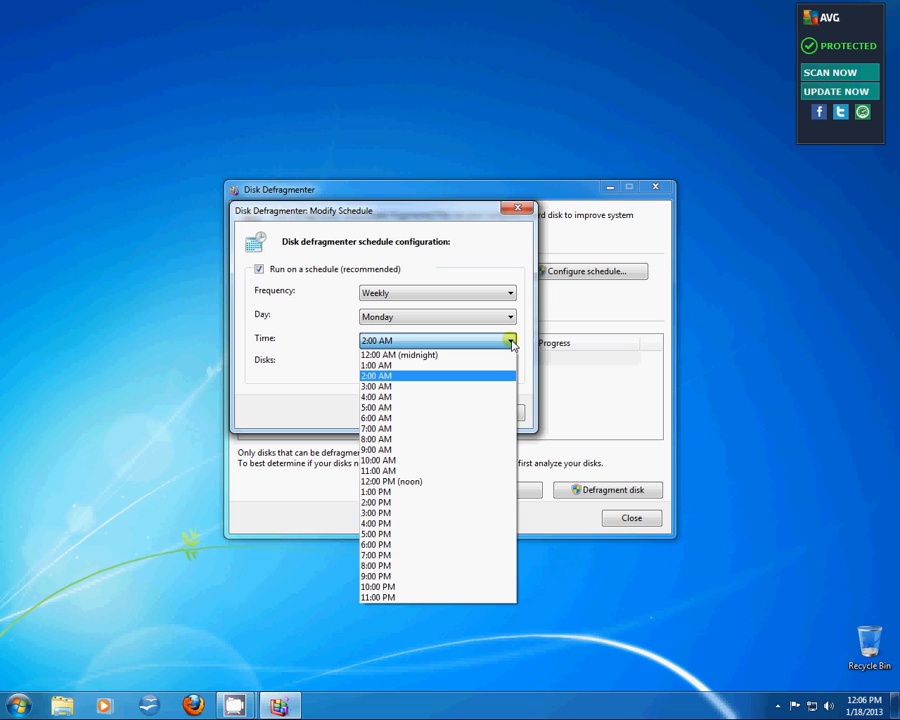
click(510, 341)
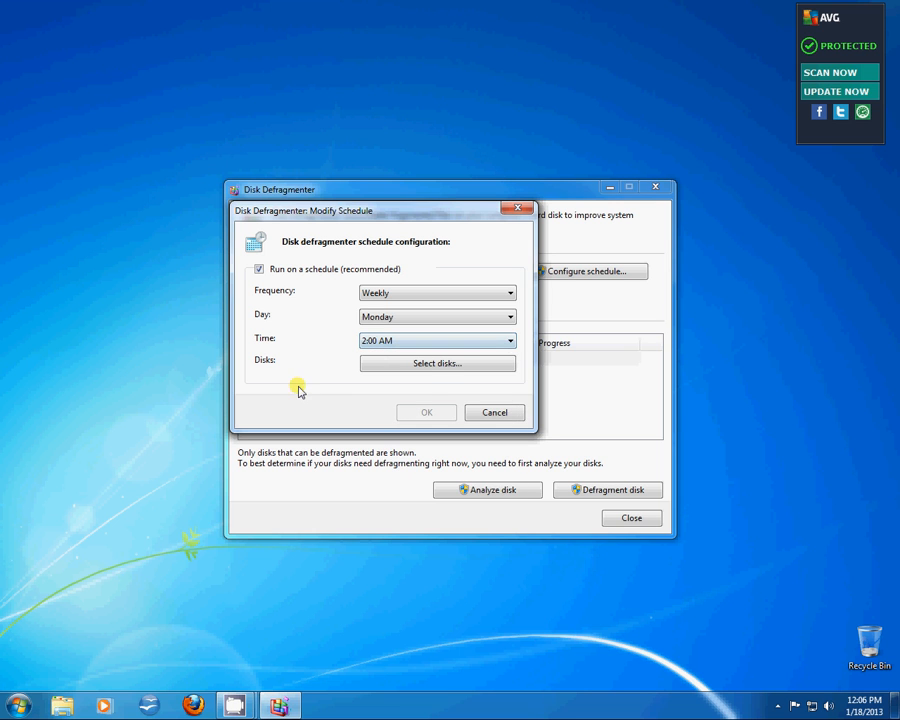
Check which disks are included in the defragmentation schedule, cancel without changes and close Disk Defragmenter
click(425, 366)
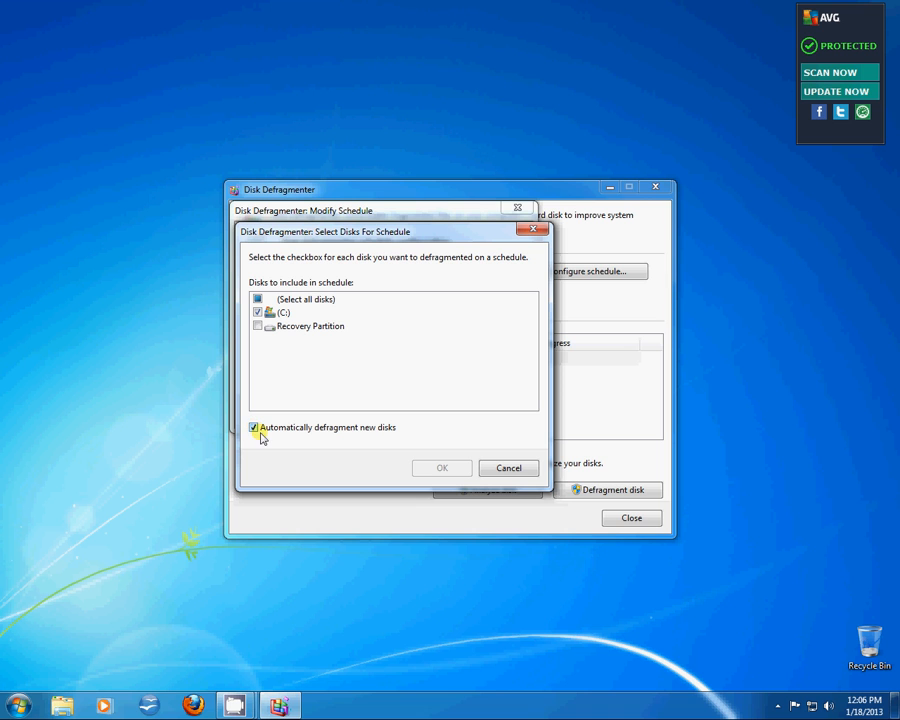
click(511, 474)
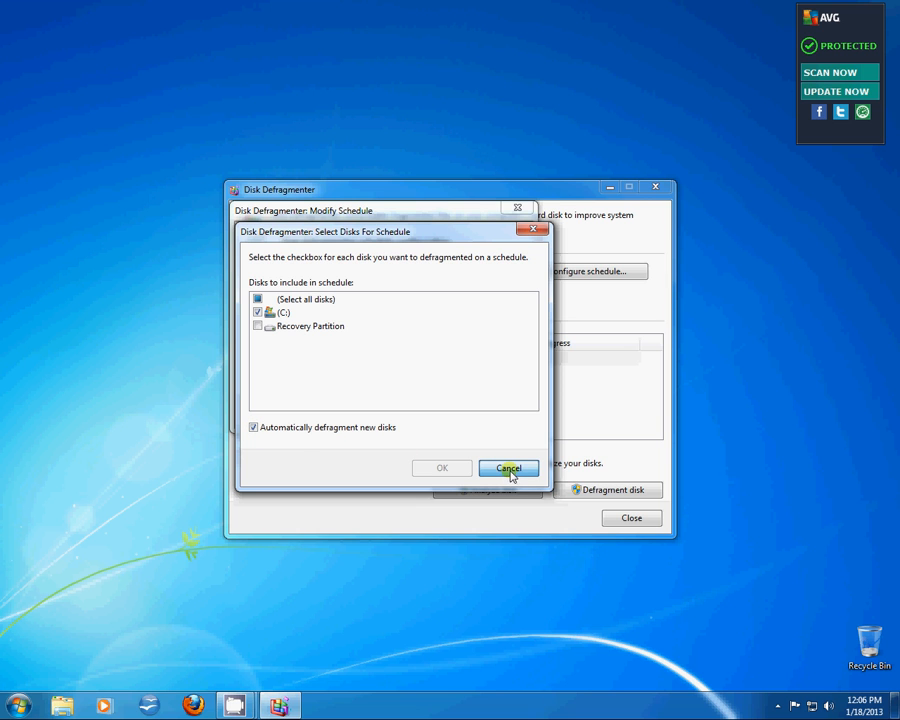
click(507, 470)
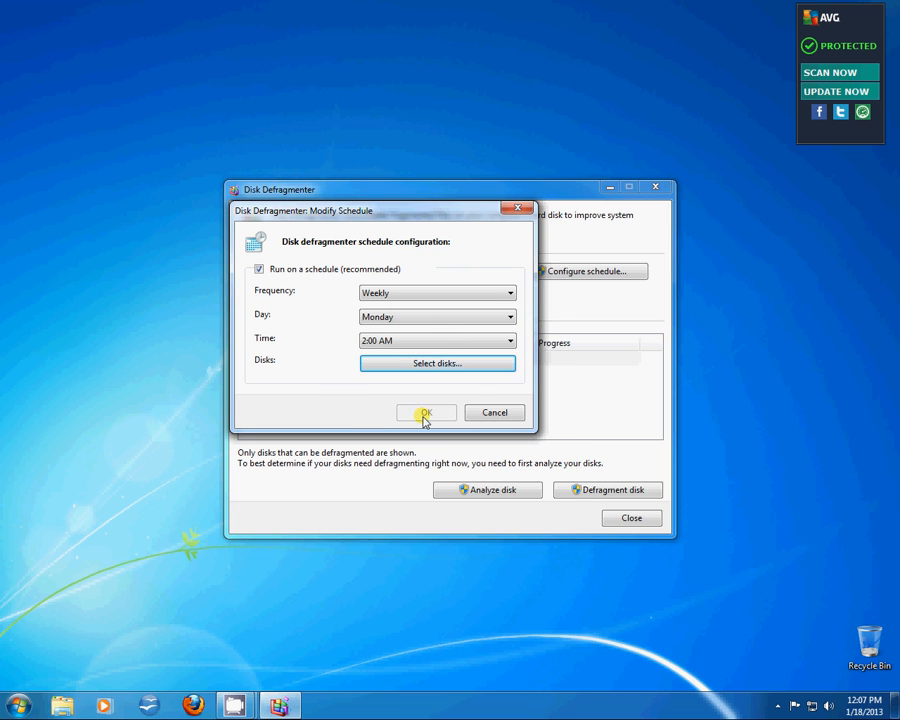
click(506, 413)
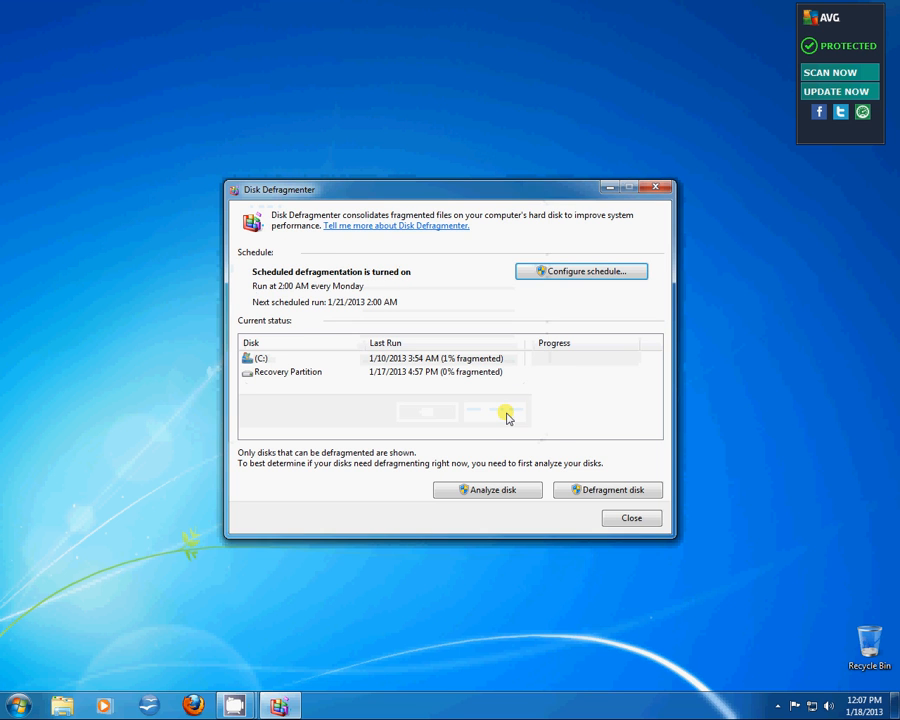
click(625, 518)
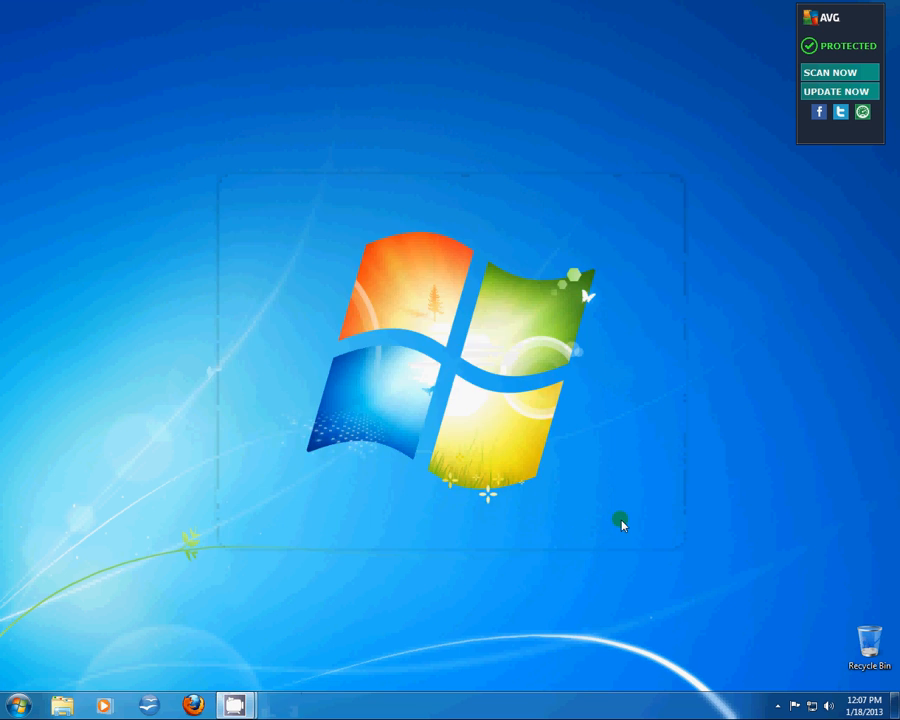